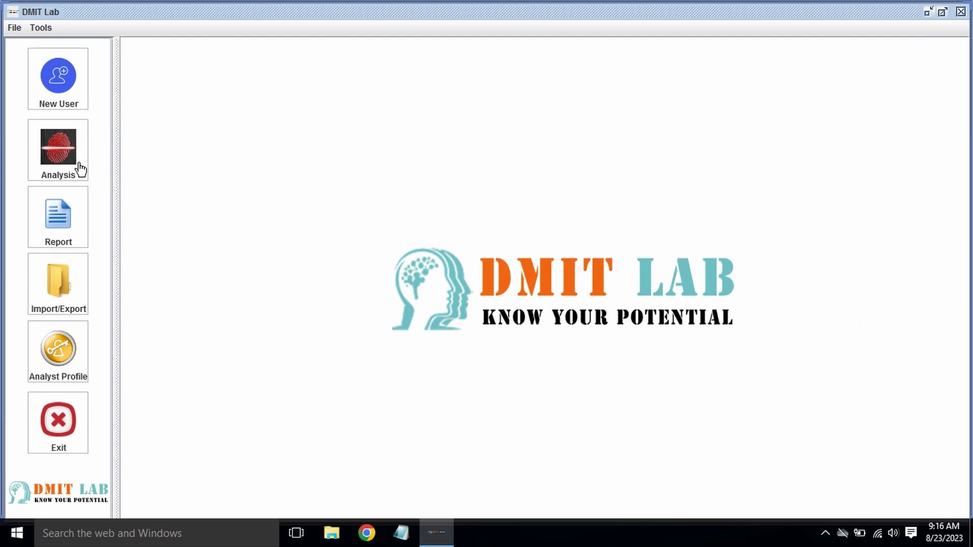
Step: Open the Analysis list of registered users from the sidebar
{"action": "left_click", "coordinate": [59, 157]}
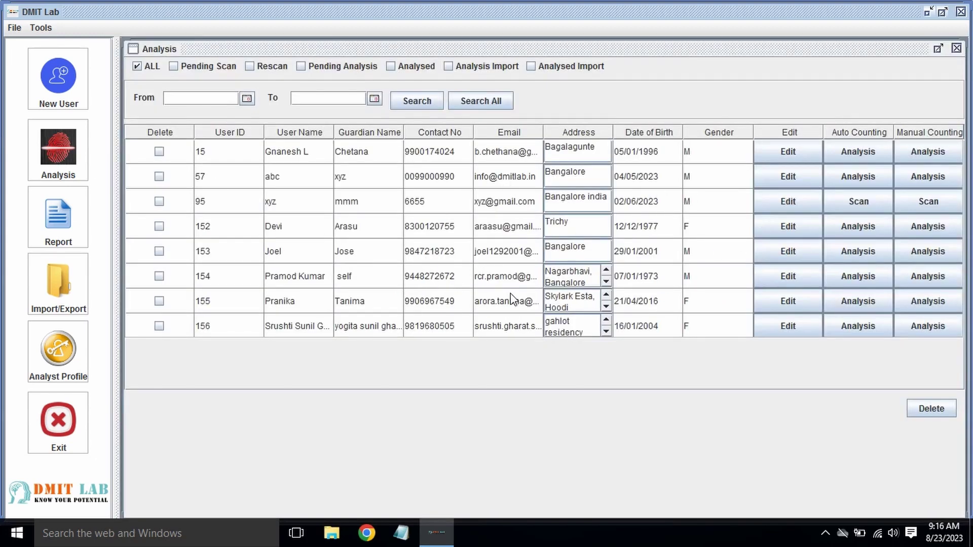
Step: Filter to Analysis Import users and start Auto Counting analysis for the third user
{"action": "left_click", "coordinate": [516, 66]}
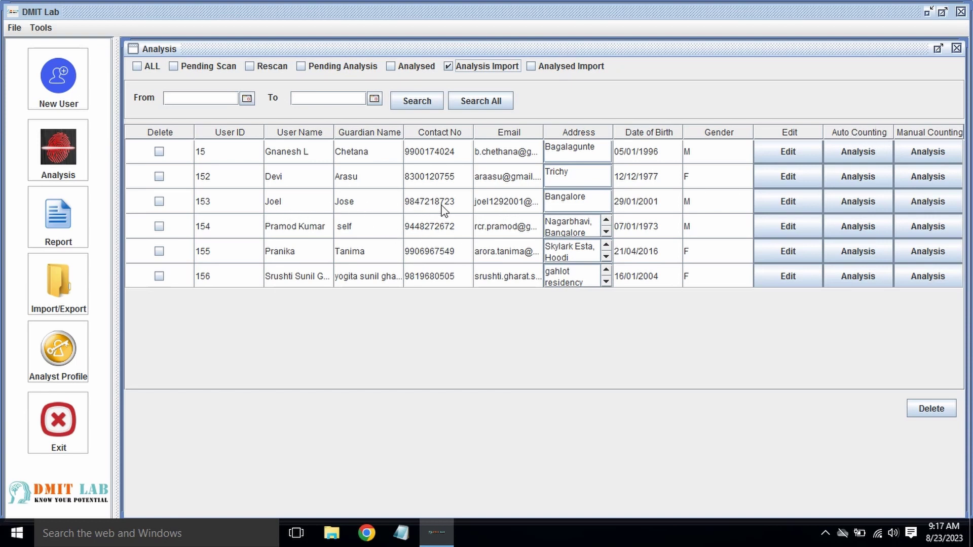
{"action": "left_click", "coordinate": [862, 204]}
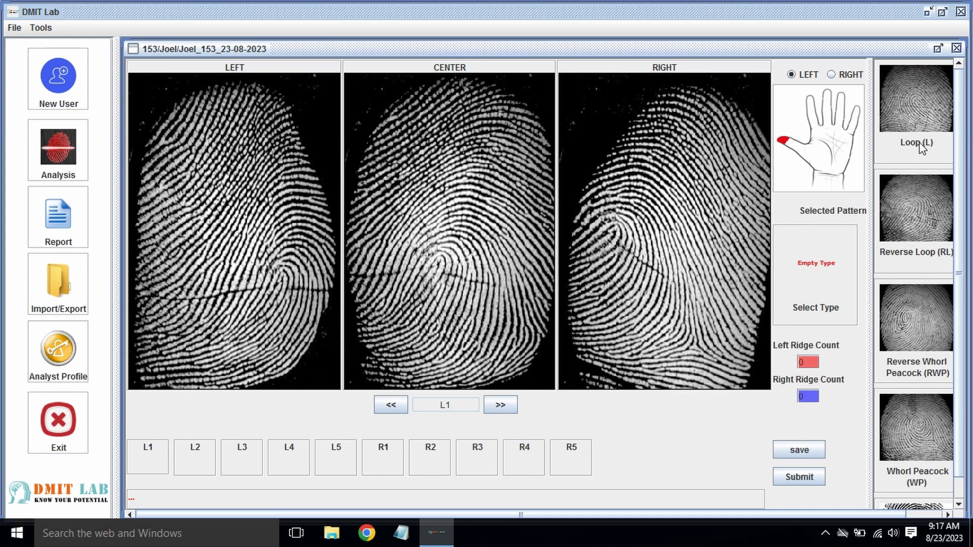
Step: Classify finger L1 as Loop (L) with right ridge count 17, then advance to L2
{"action": "left_click", "coordinate": [920, 108]}
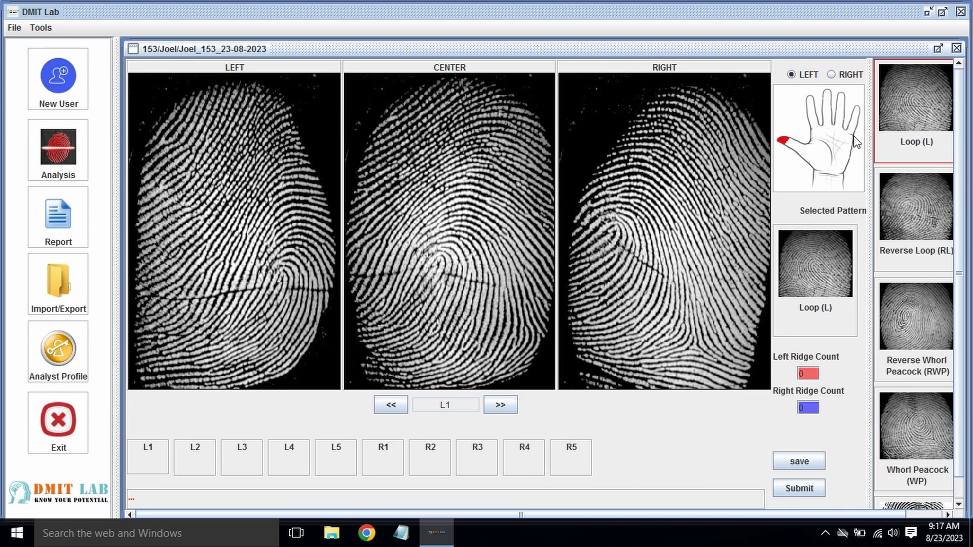
{"action": "left_click", "coordinate": [650, 293]}
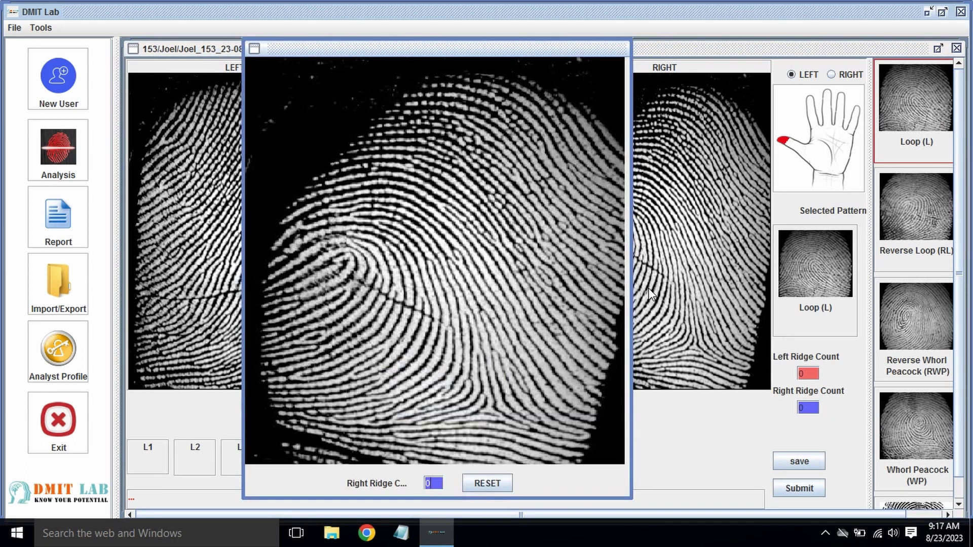
{"action": "left_click", "coordinate": [338, 265]}
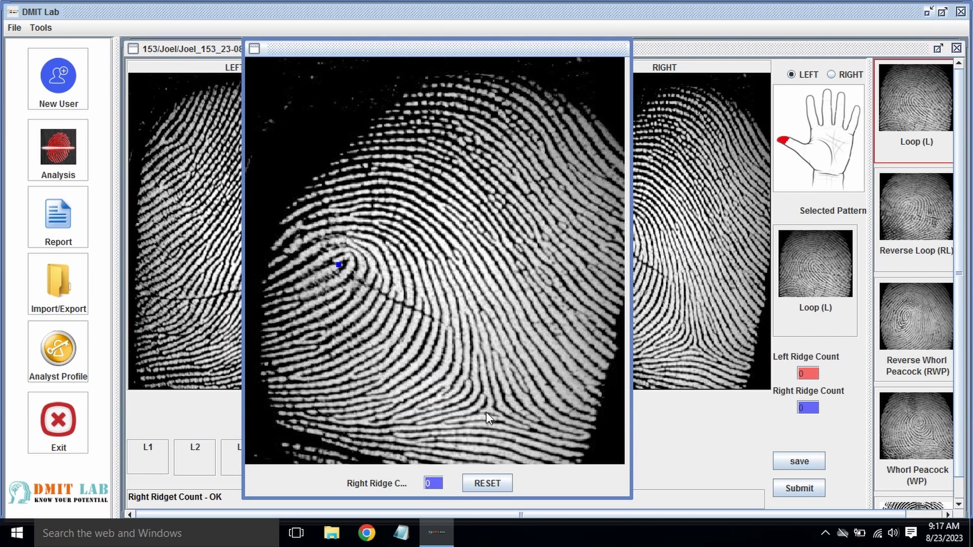
{"action": "left_click", "coordinate": [488, 397]}
{"action": "left_click", "coordinate": [488, 397]}
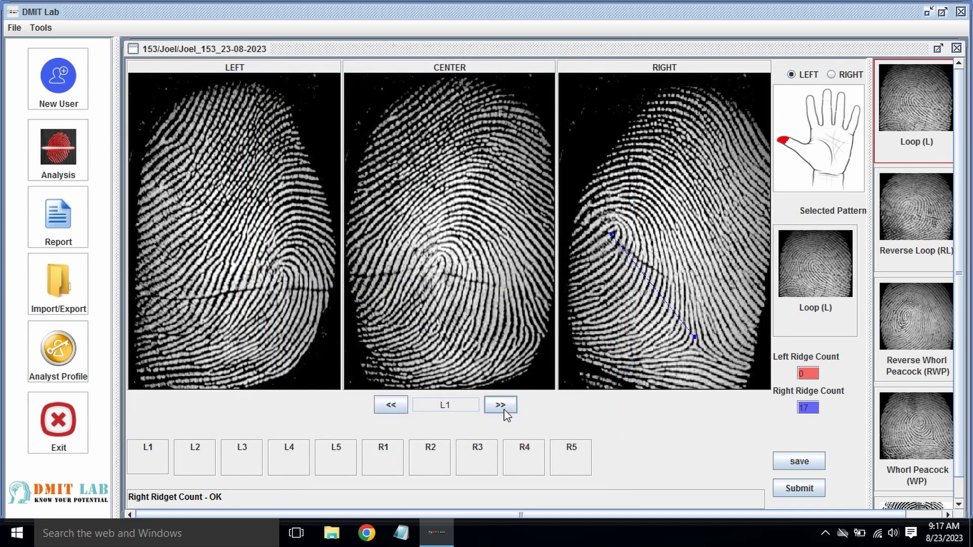
{"action": "left_click", "coordinate": [505, 409]}
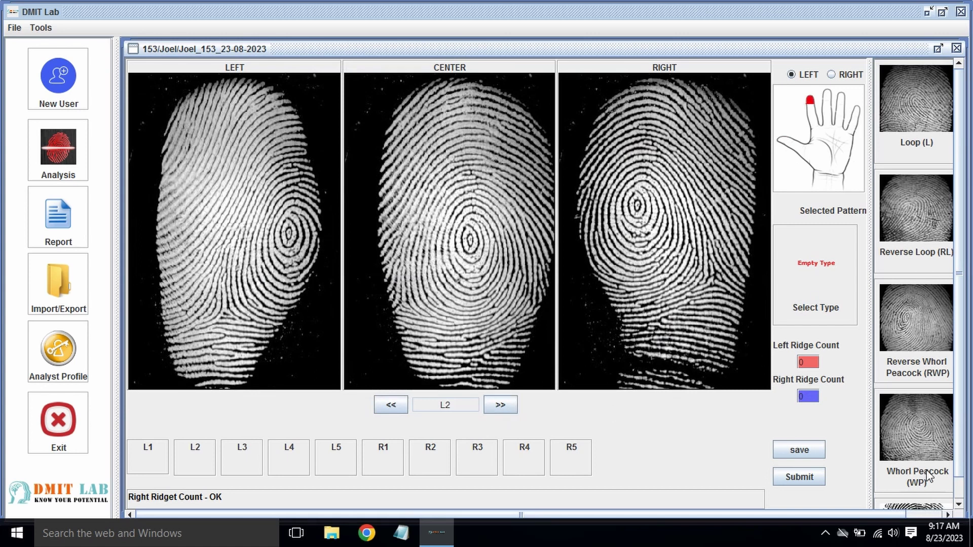
Step: Classify the finger as Whorl Targeted Elongated (WTE) with left count 10 and right count 14
{"action": "left_click", "coordinate": [925, 505]}
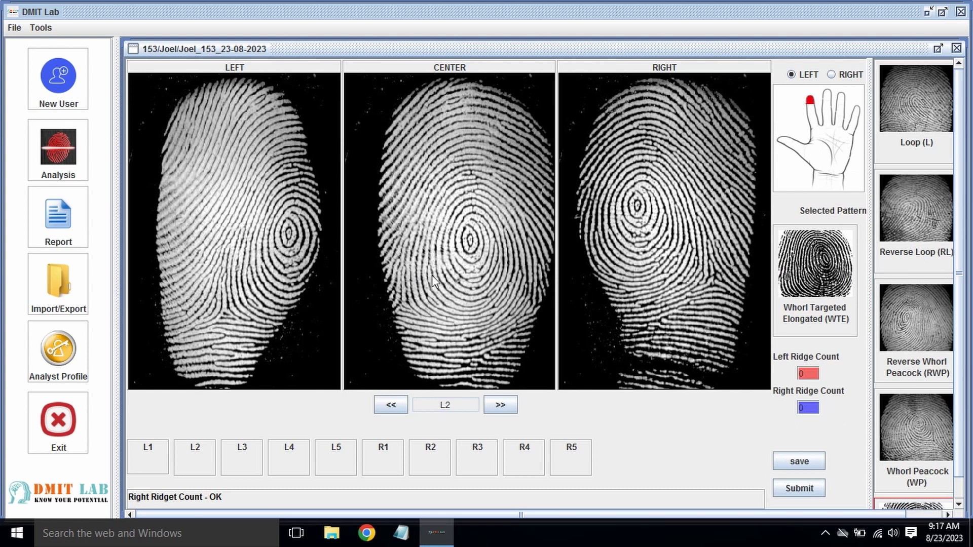
{"action": "left_click", "coordinate": [244, 228]}
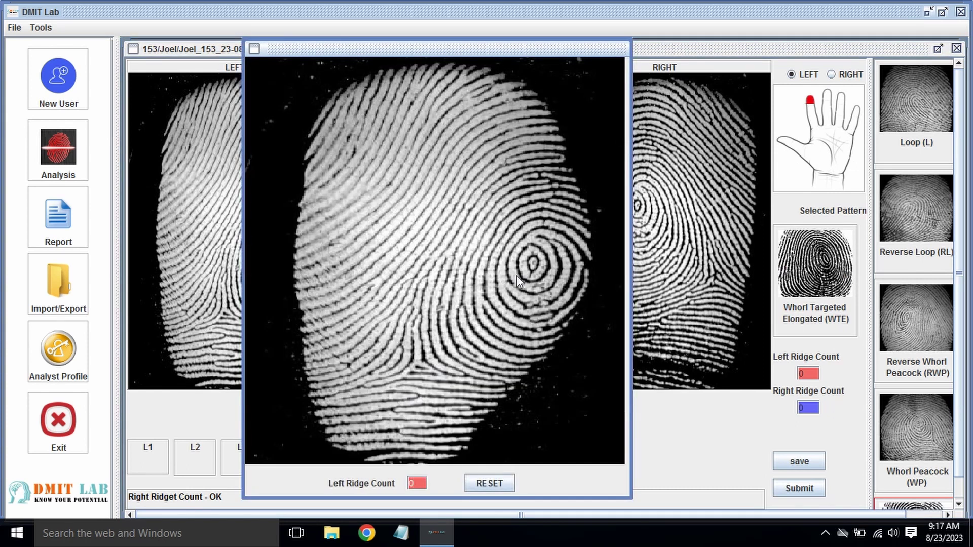
{"action": "left_click", "coordinate": [533, 266]}
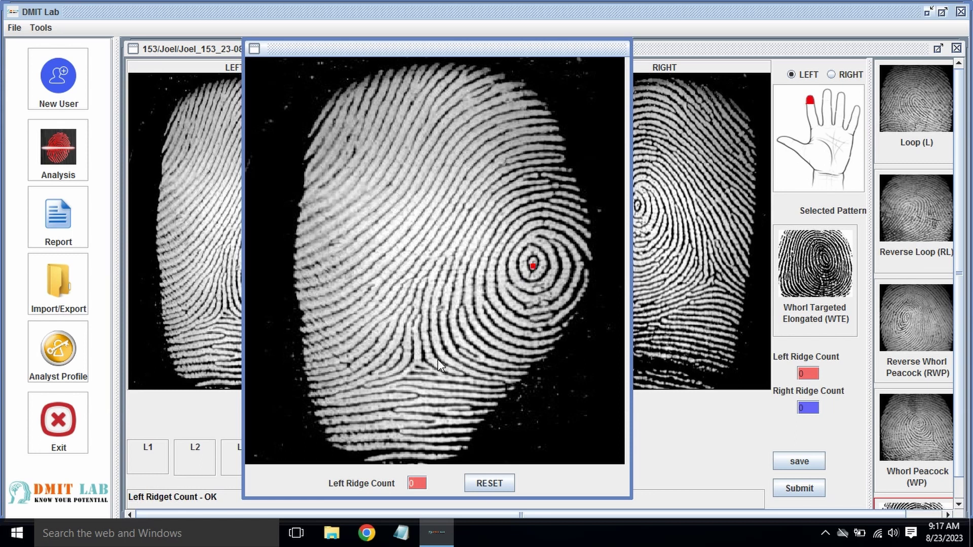
{"action": "left_click", "coordinate": [420, 358]}
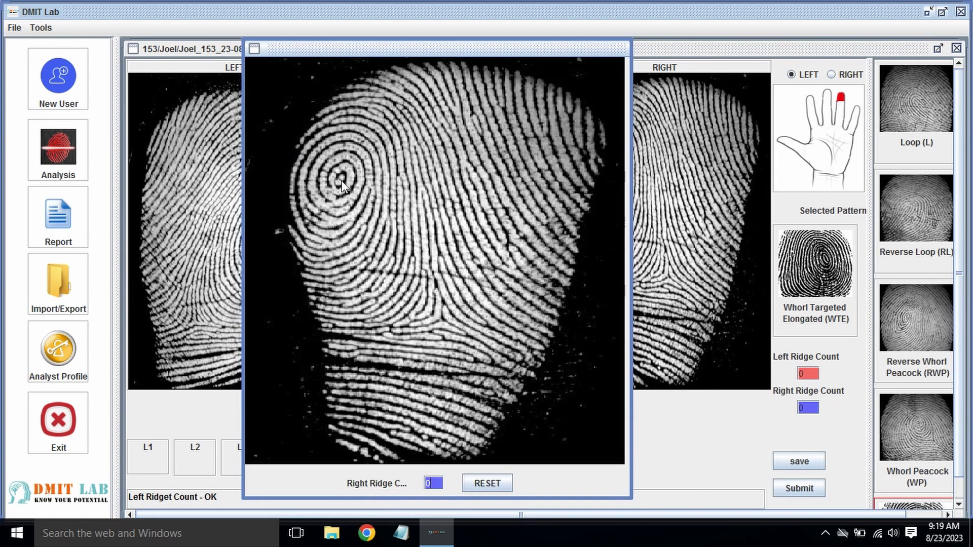
{"action": "left_click", "coordinate": [341, 180]}
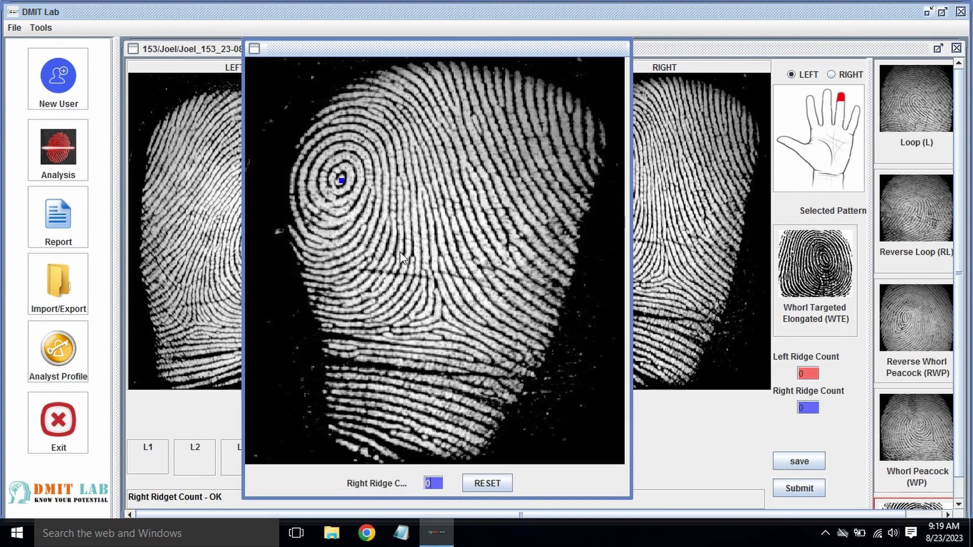
{"action": "left_click", "coordinate": [437, 314]}
{"action": "left_click", "coordinate": [438, 314]}
Step: Mark the whorl core and left delta on the next finger for a left ridge count of 10
{"action": "left_click", "coordinate": [278, 290]}
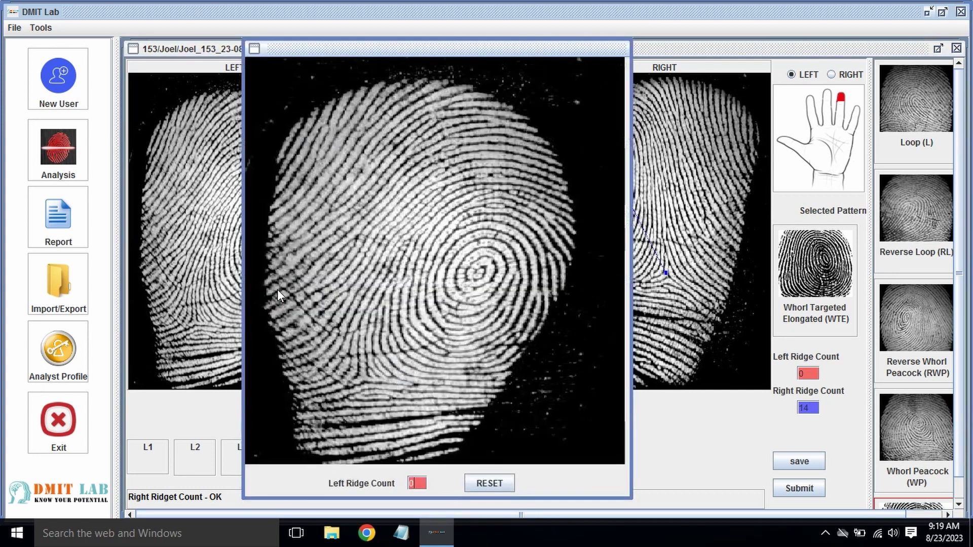
{"action": "left_click", "coordinate": [473, 276]}
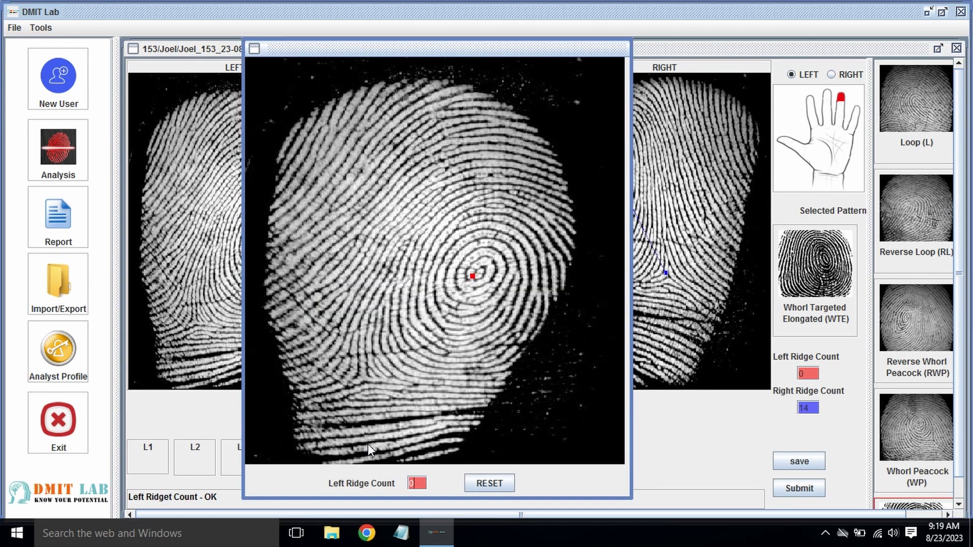
{"action": "left_click", "coordinate": [366, 373]}
{"action": "left_click", "coordinate": [365, 374]}
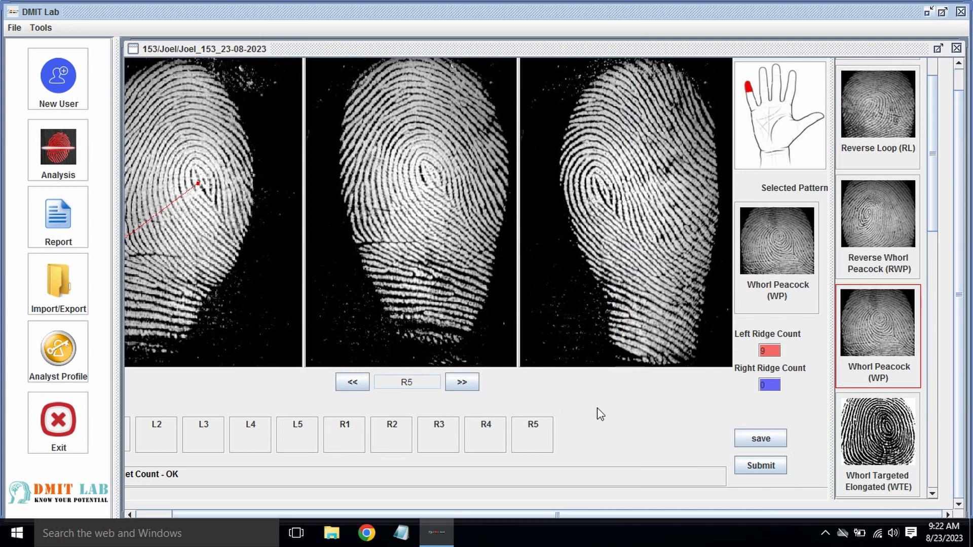
Step: Save and submit the ten-finger analysis, then acknowledge the Done! message
{"action": "left_click", "coordinate": [767, 447]}
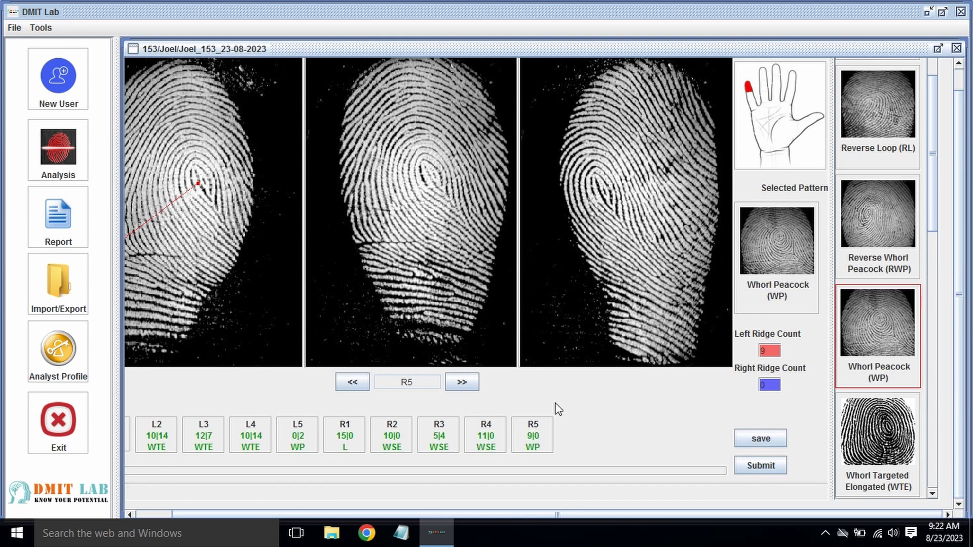
{"action": "left_click_drag", "start_coordinate": [511, 514], "coordinate": [472, 514]}
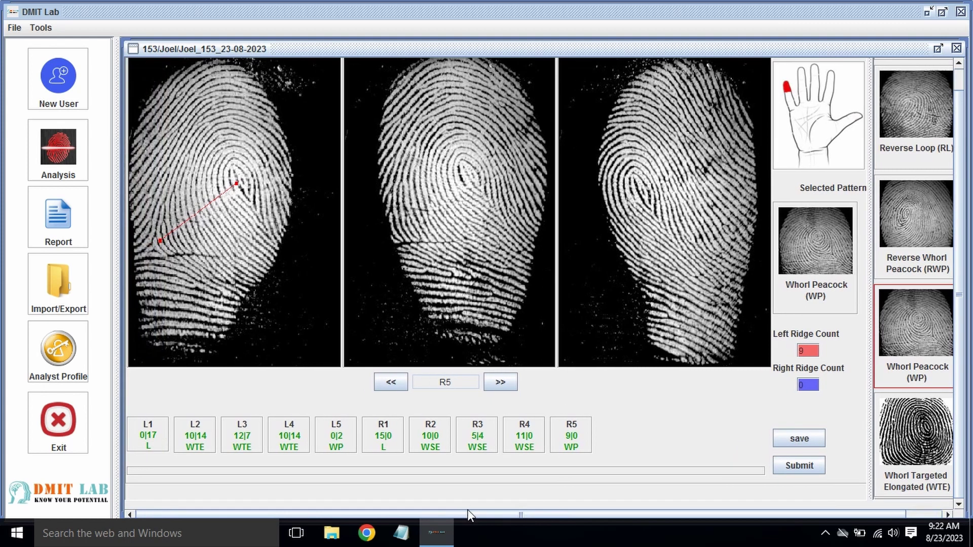
{"action": "left_click", "coordinate": [794, 469]}
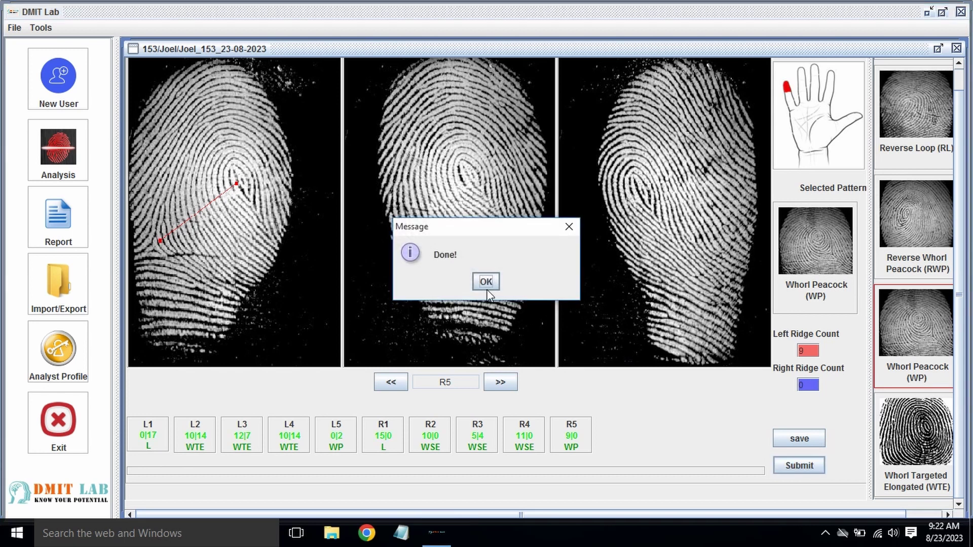
{"action": "left_click", "coordinate": [487, 287]}
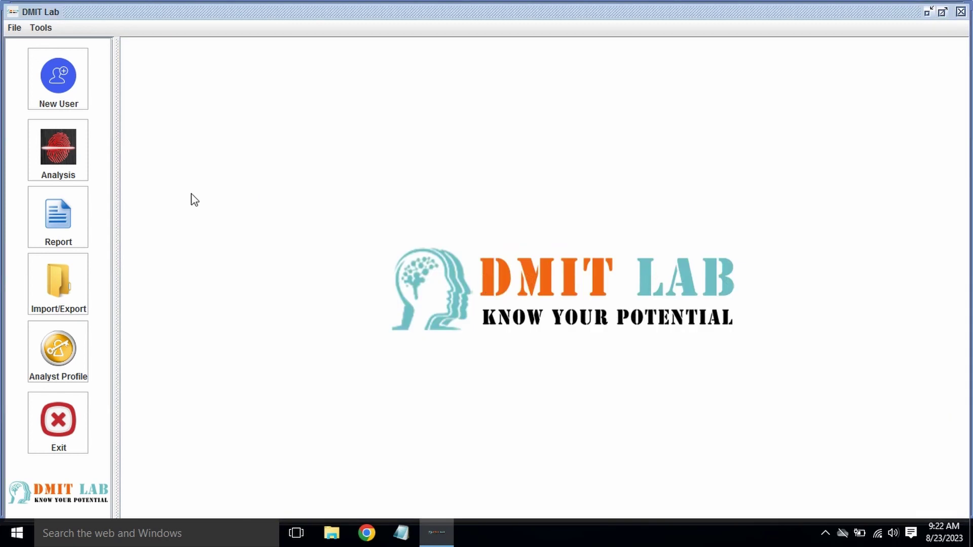
Step: Generate the report for the newly analysed user from the Imported Report list
{"action": "left_click", "coordinate": [68, 234]}
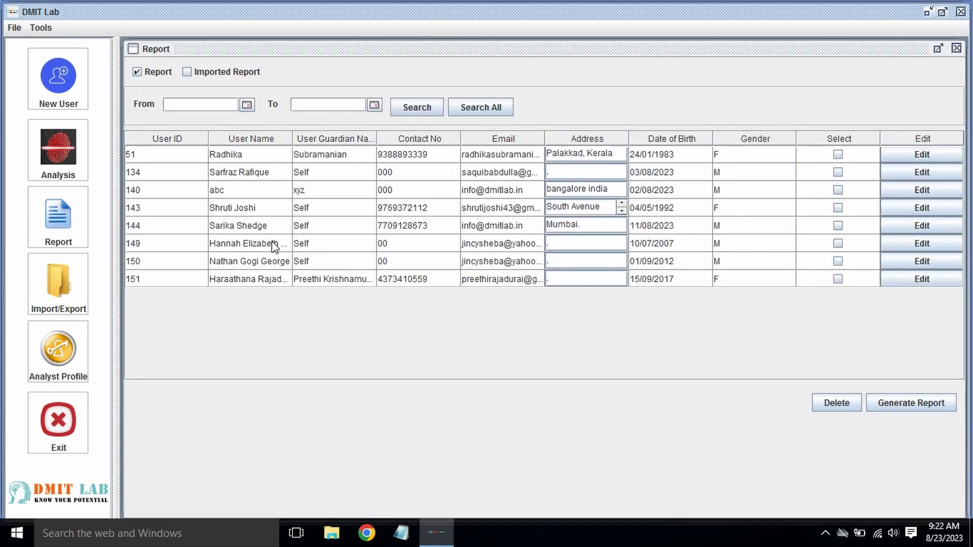
{"action": "left_click", "coordinate": [210, 73]}
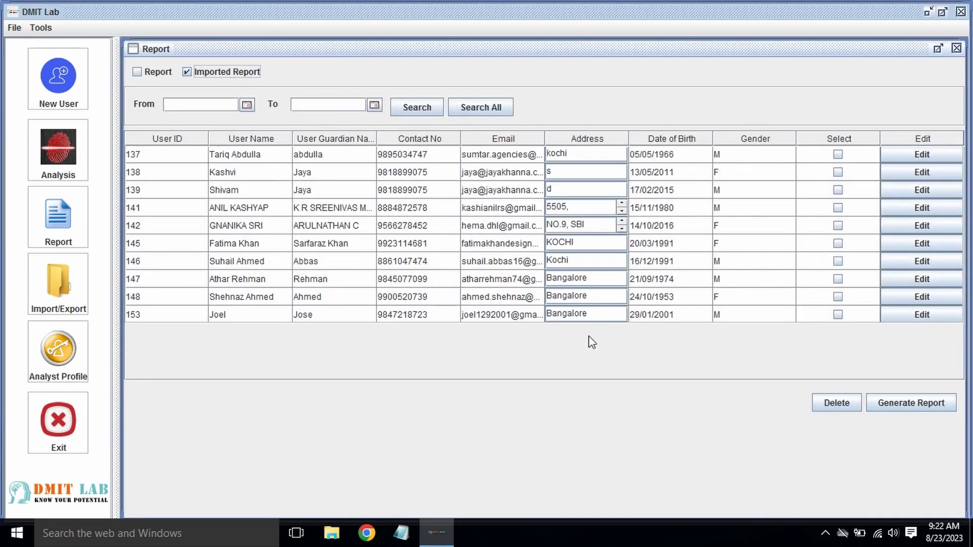
{"action": "left_click", "coordinate": [839, 315]}
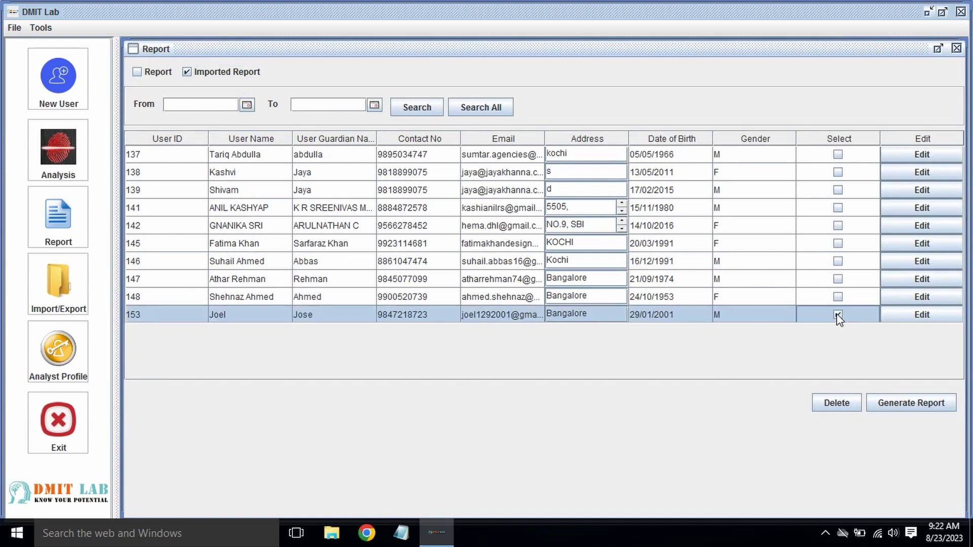
{"action": "left_click", "coordinate": [923, 411]}
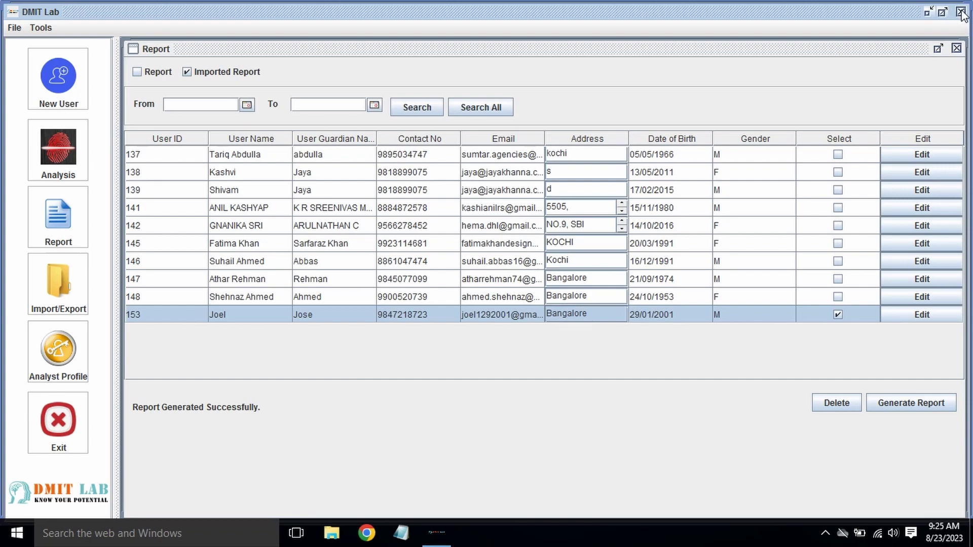
Step: Open the newest Fingerprint Analysis Report PDF from the Imported_Report_File folder
{"action": "left_click", "coordinate": [930, 11]}
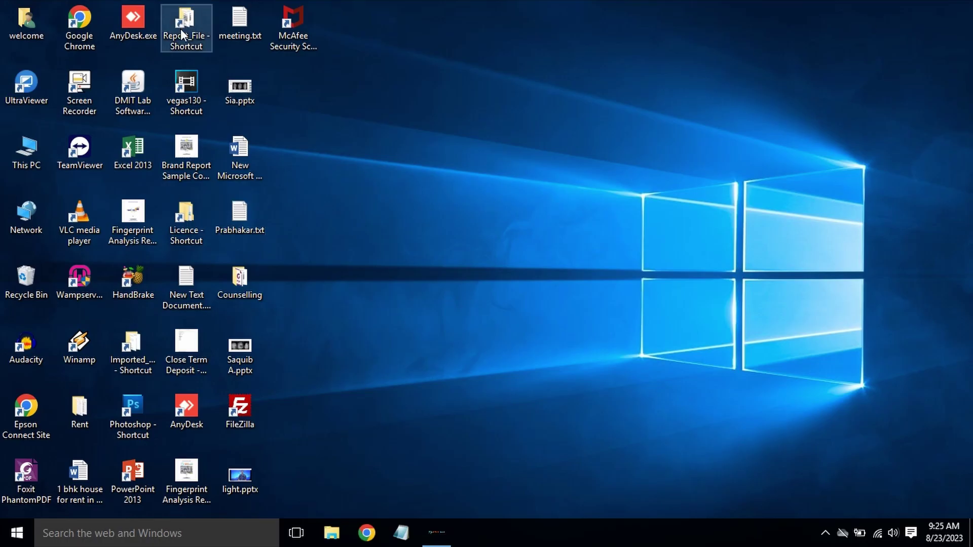
{"action": "double_click", "coordinate": [133, 345]}
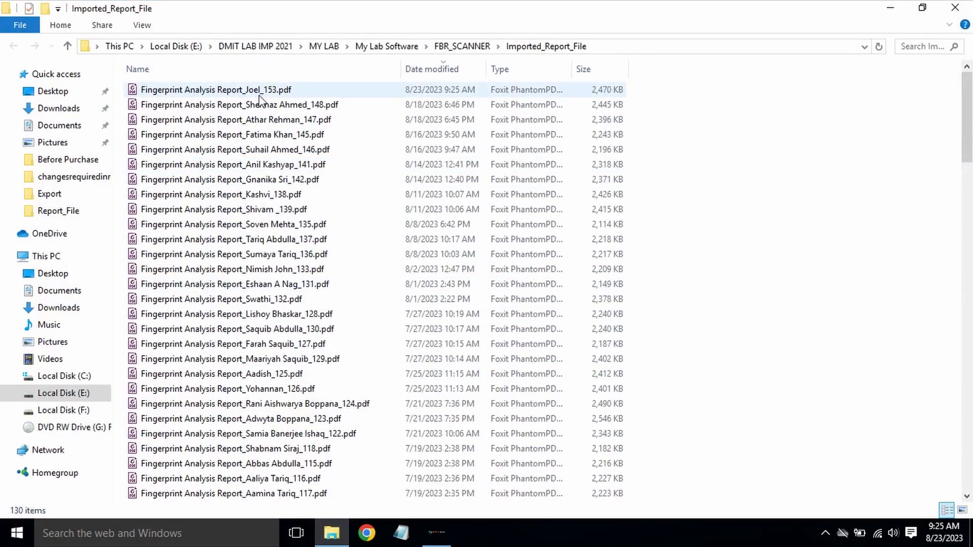
{"action": "left_click", "coordinate": [265, 93]}
{"action": "double_click", "coordinate": [265, 93]}
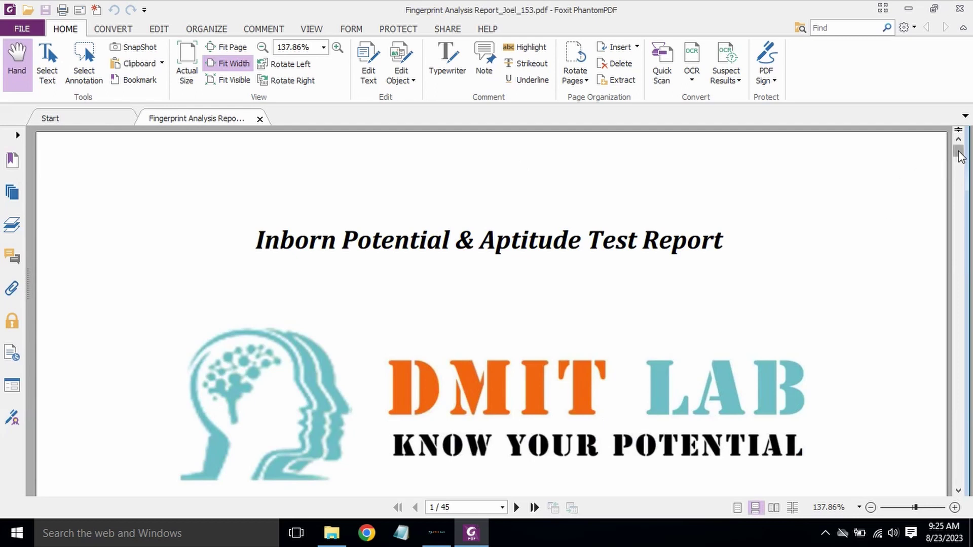
{"action": "left_click_drag", "start_coordinate": [960, 153], "coordinate": [966, 236]}
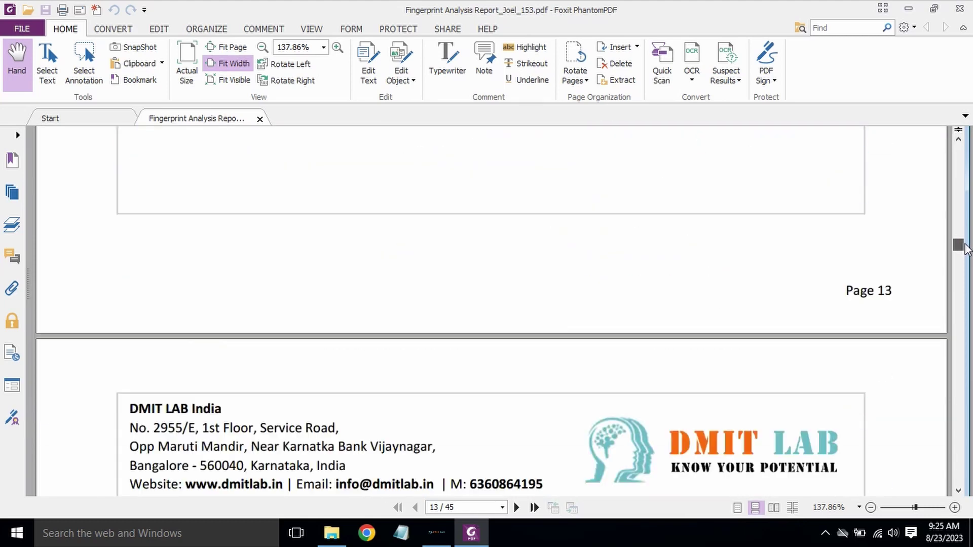